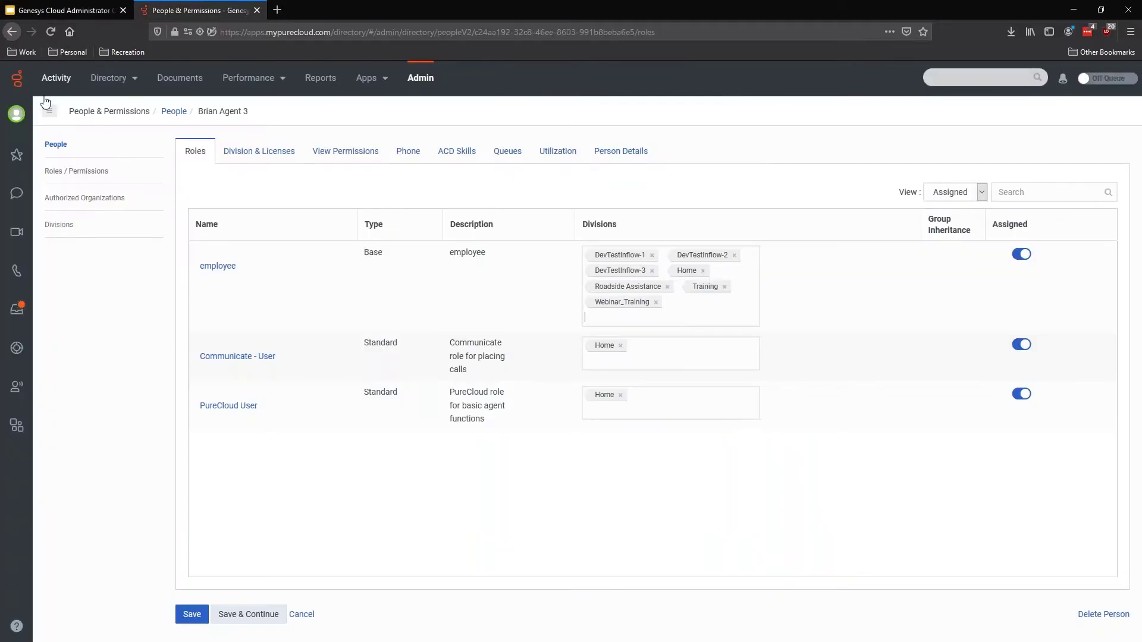
Leave the agent's role assignments and go to Admin Home from the top navigation.
click(422, 82)
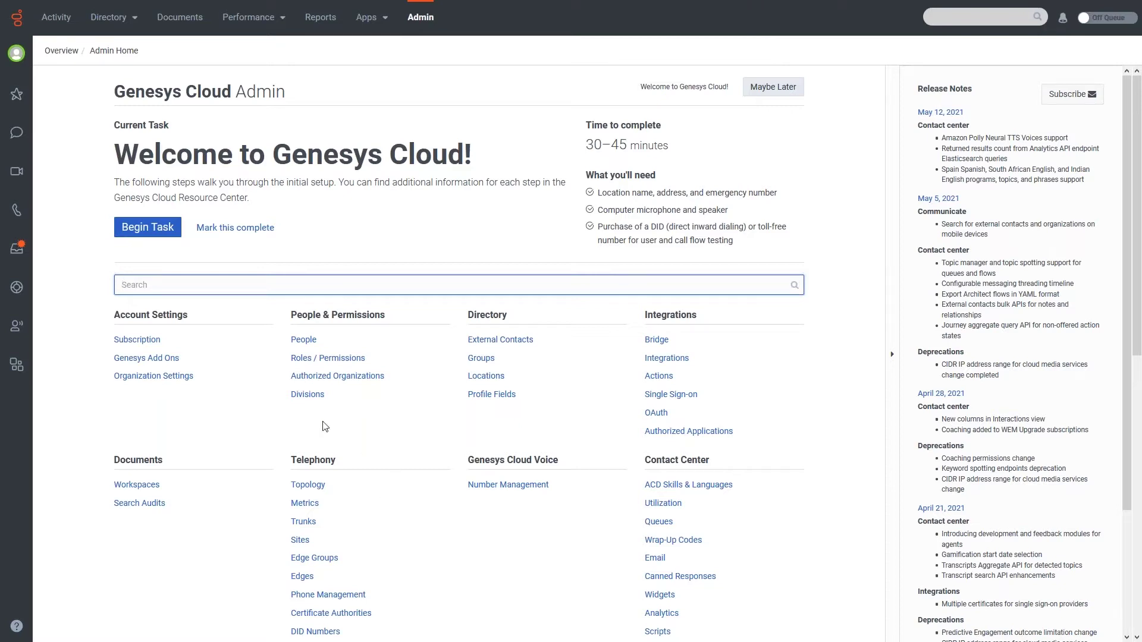
Filter the Admin Home links by 'division' so only Divisions remains.
drag(325, 395, 289, 399)
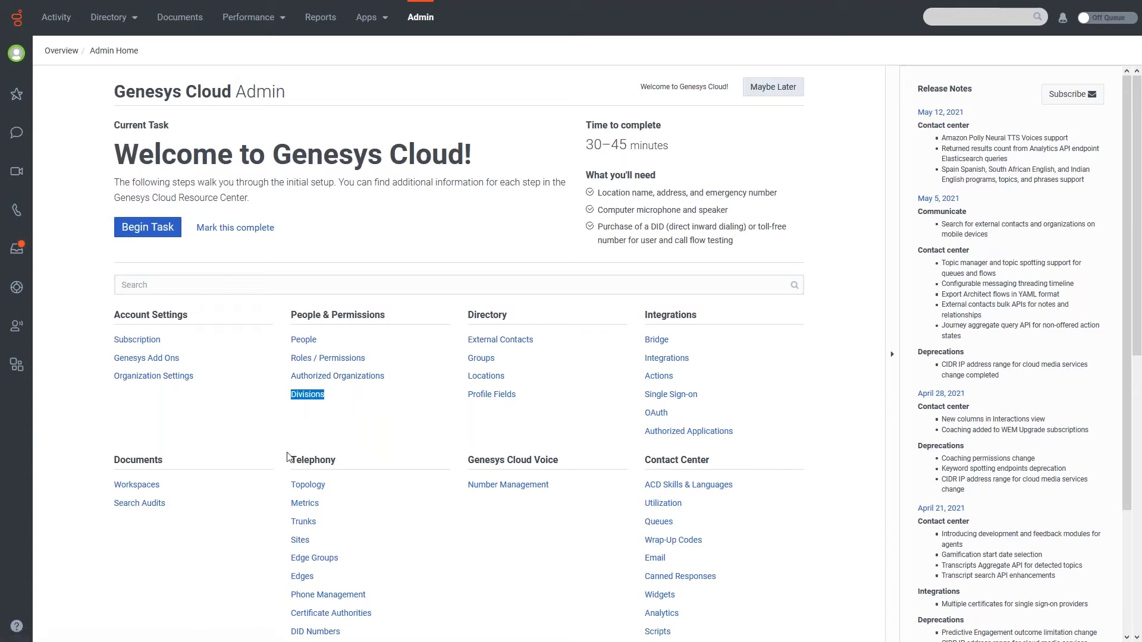
click(156, 288)
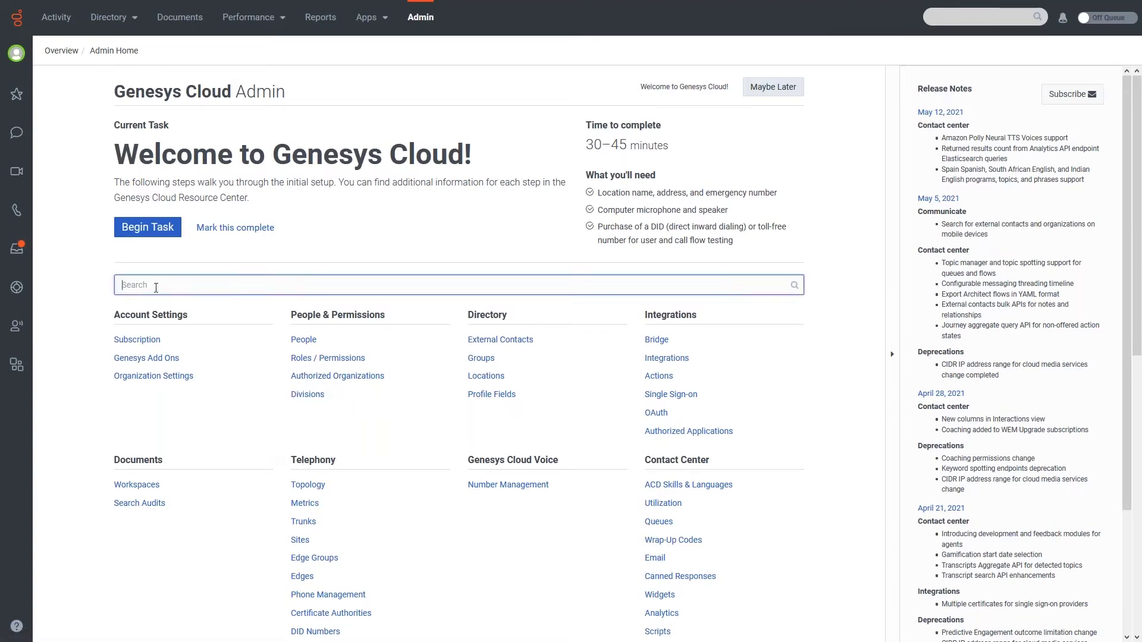
text(division)
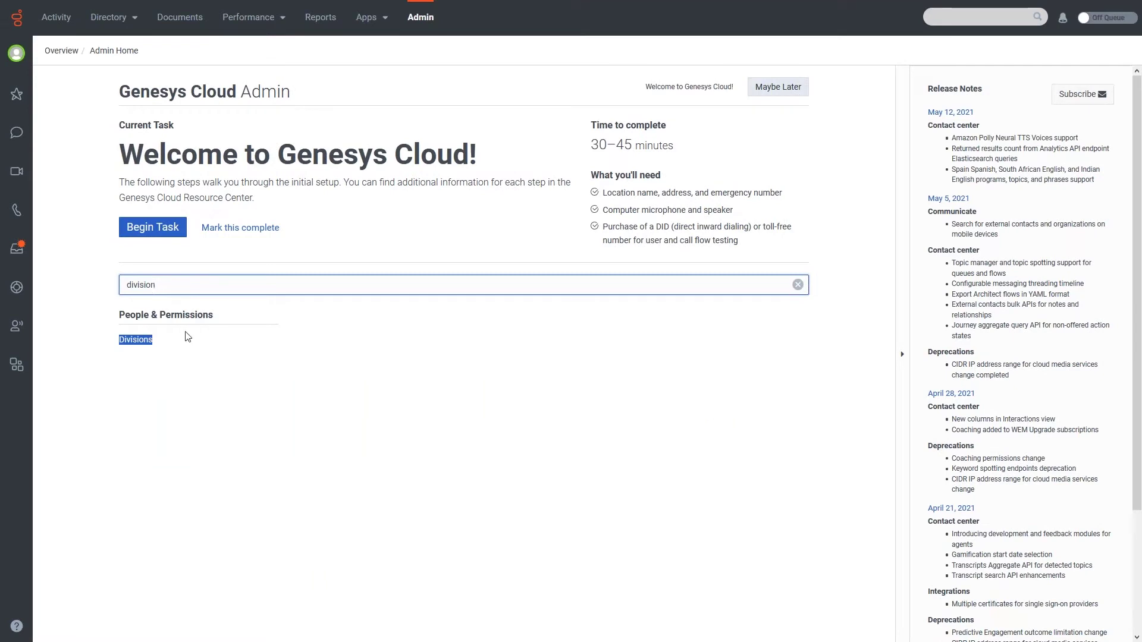
Open Divisions under People & Permissions to see all seven divisions.
click(148, 343)
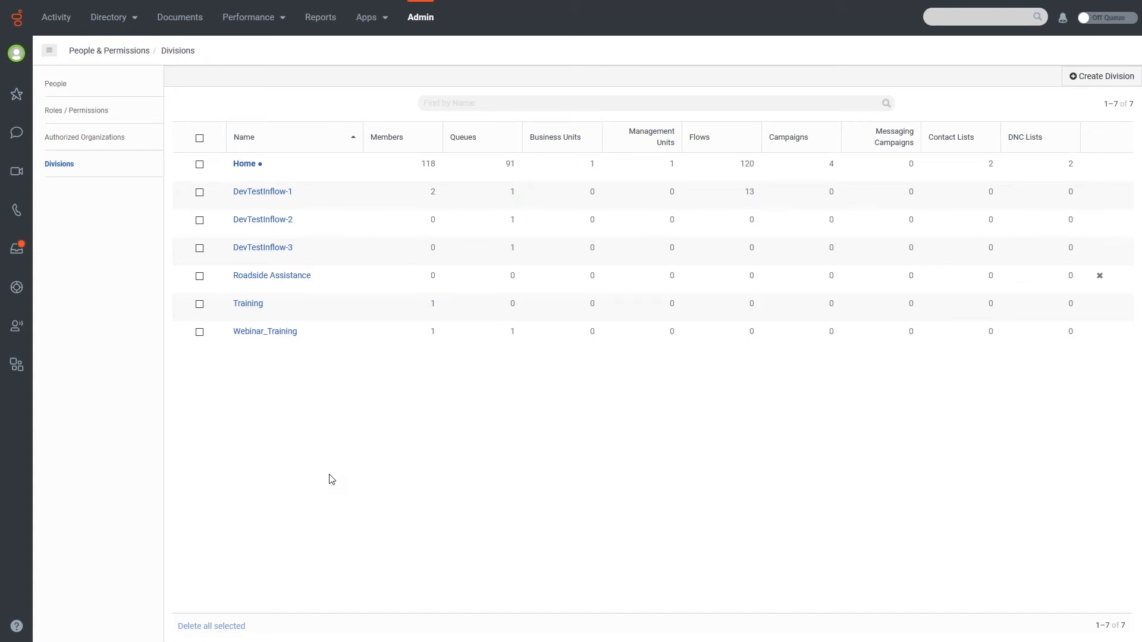
Open Webinar_Training, check its Webinar_Training_Queue, and return to its Members tab.
click(256, 337)
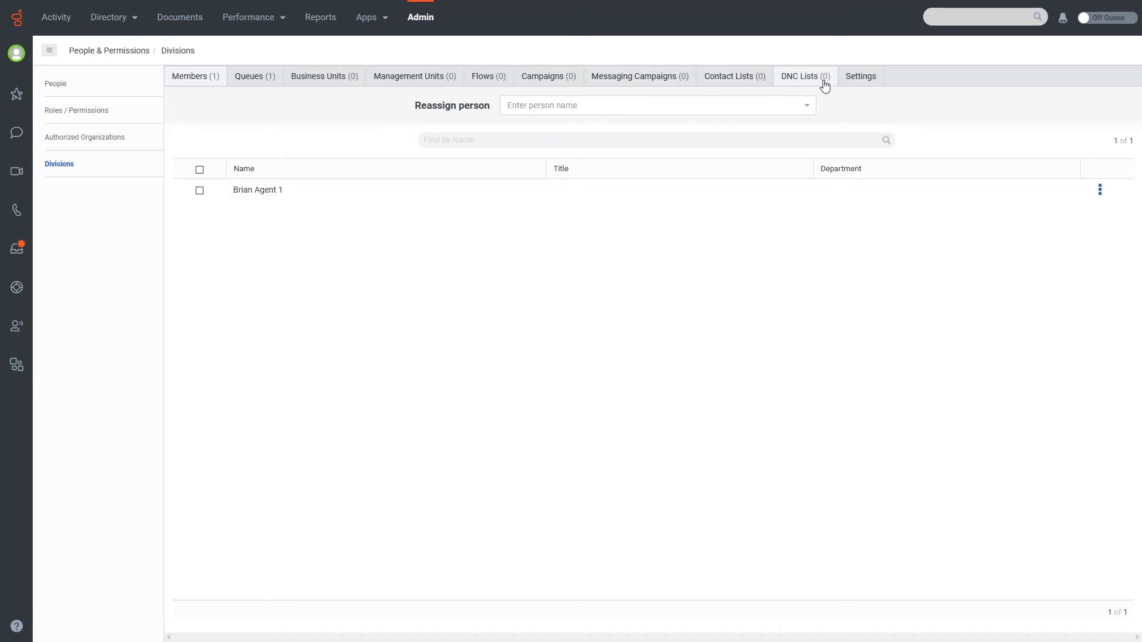
click(261, 80)
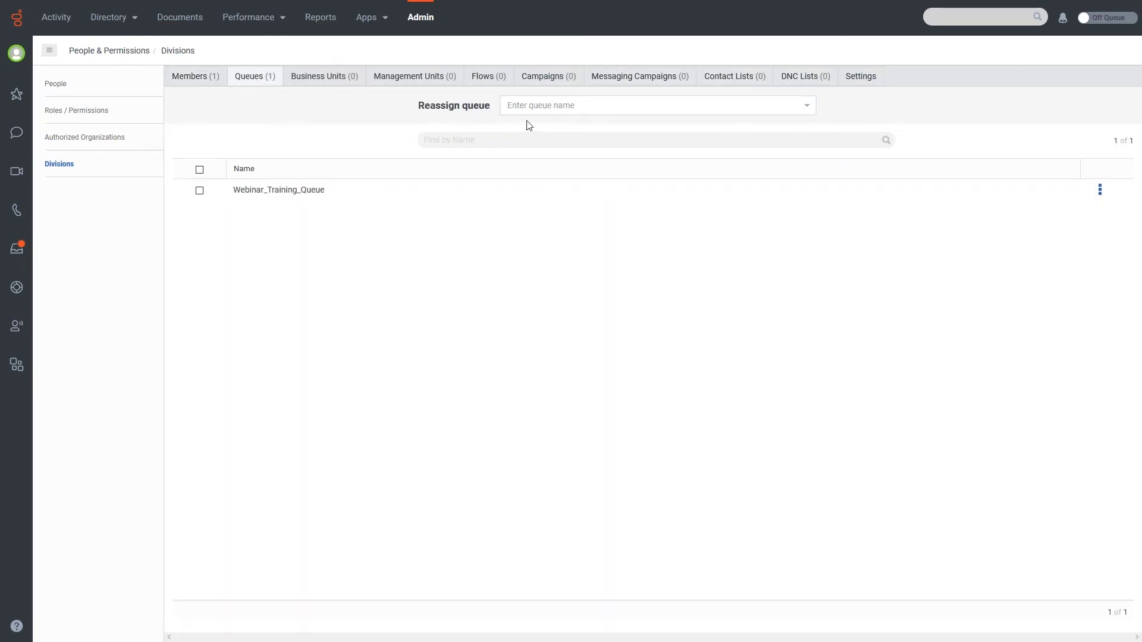
click(207, 79)
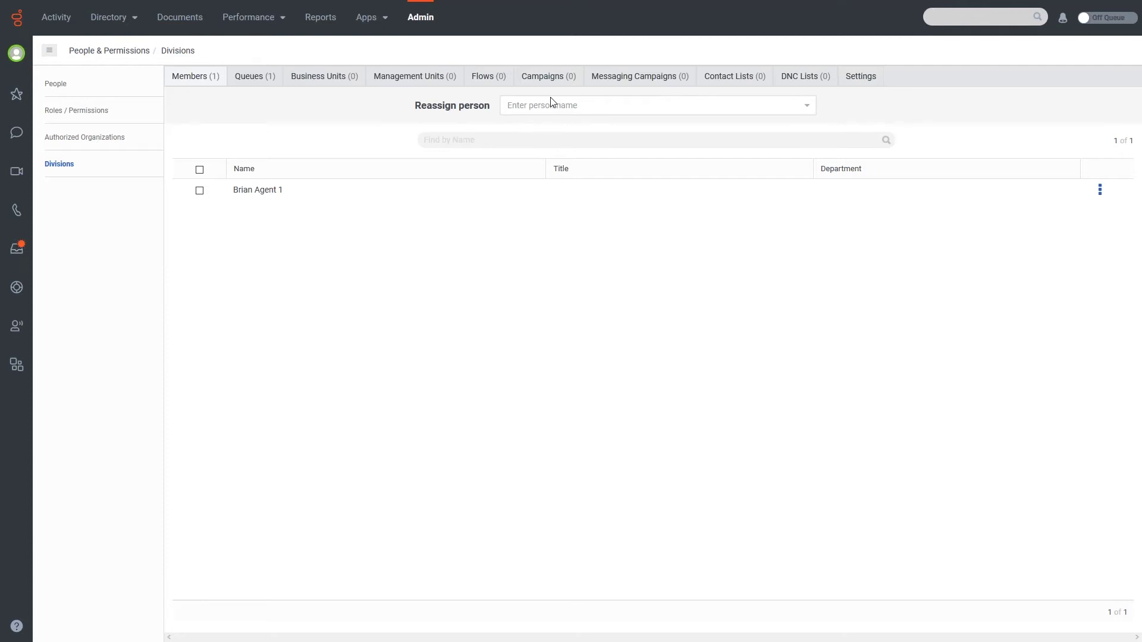
Reassign the sixth agent found by searching 'brian' into Webinar_Training.
click(551, 106)
text(brian)
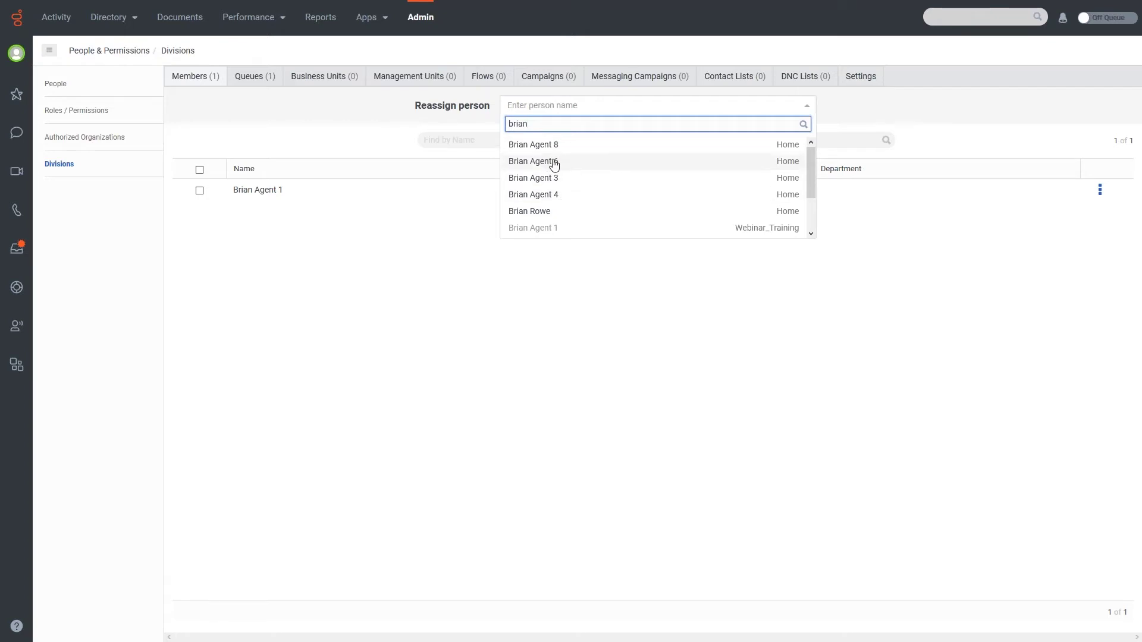
click(535, 162)
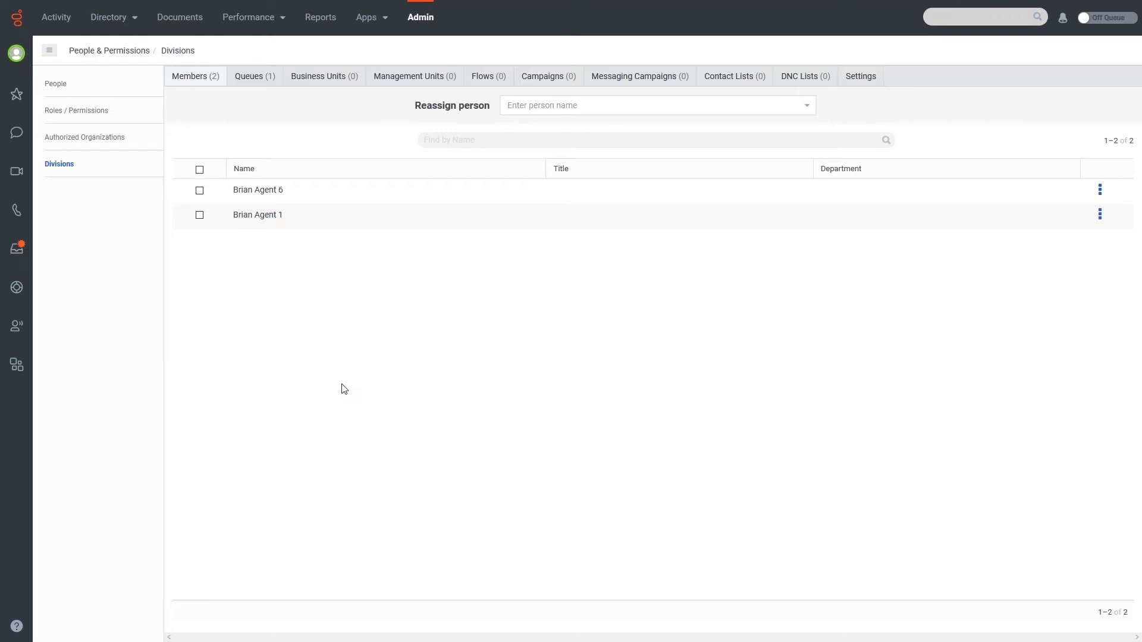
Select both Webinar_Training members and save their reassignment to the Home division.
click(200, 191)
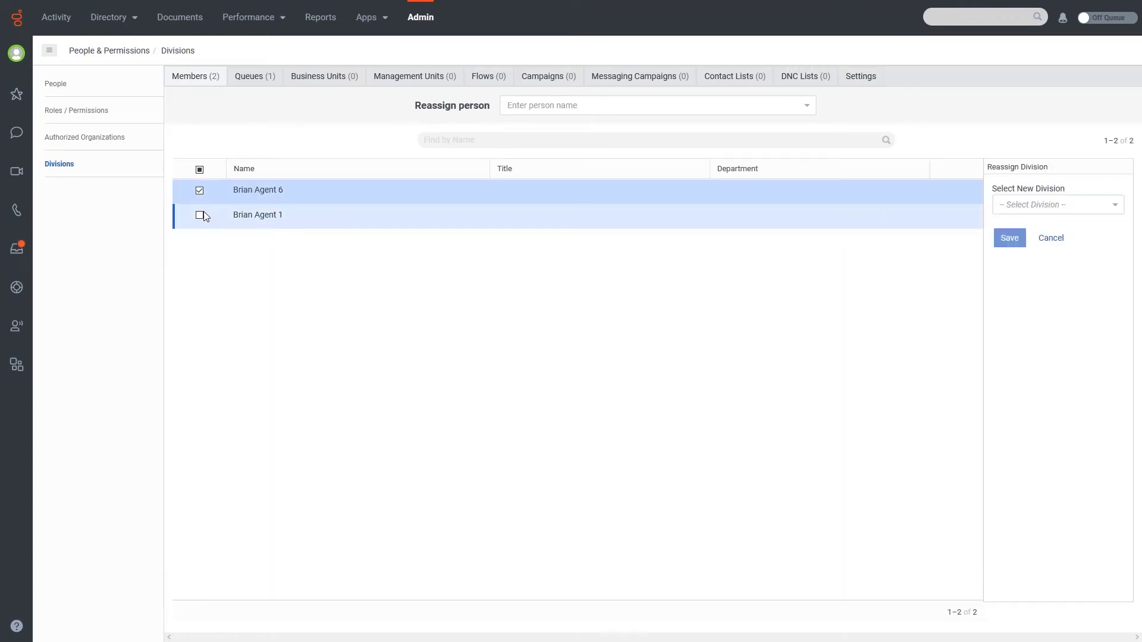
click(200, 215)
click(1067, 212)
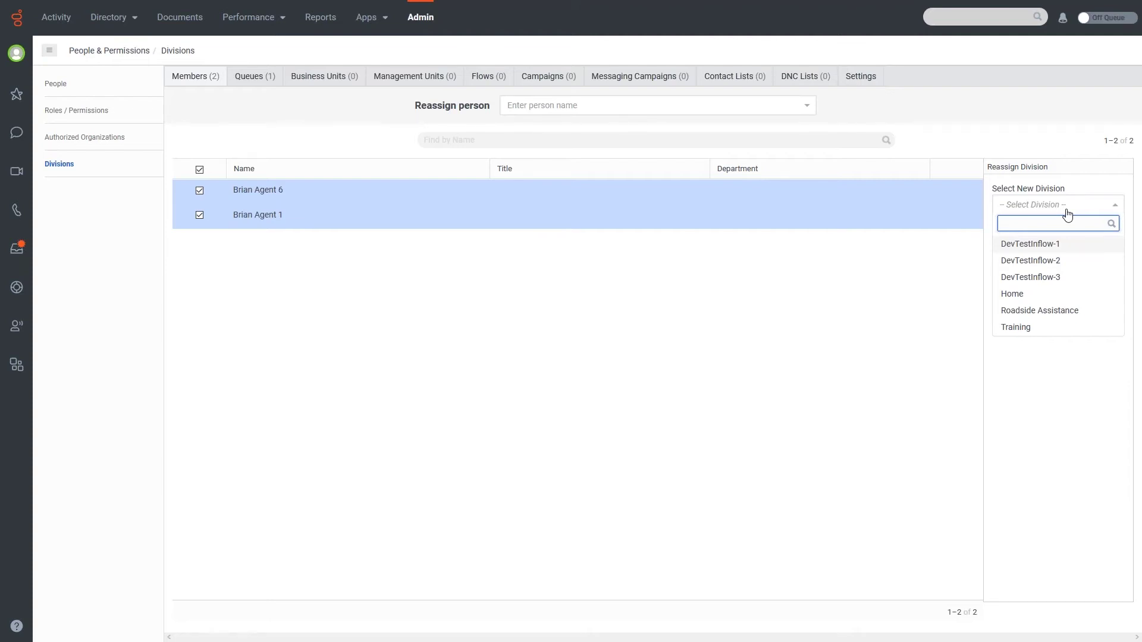
click(1018, 297)
click(1019, 238)
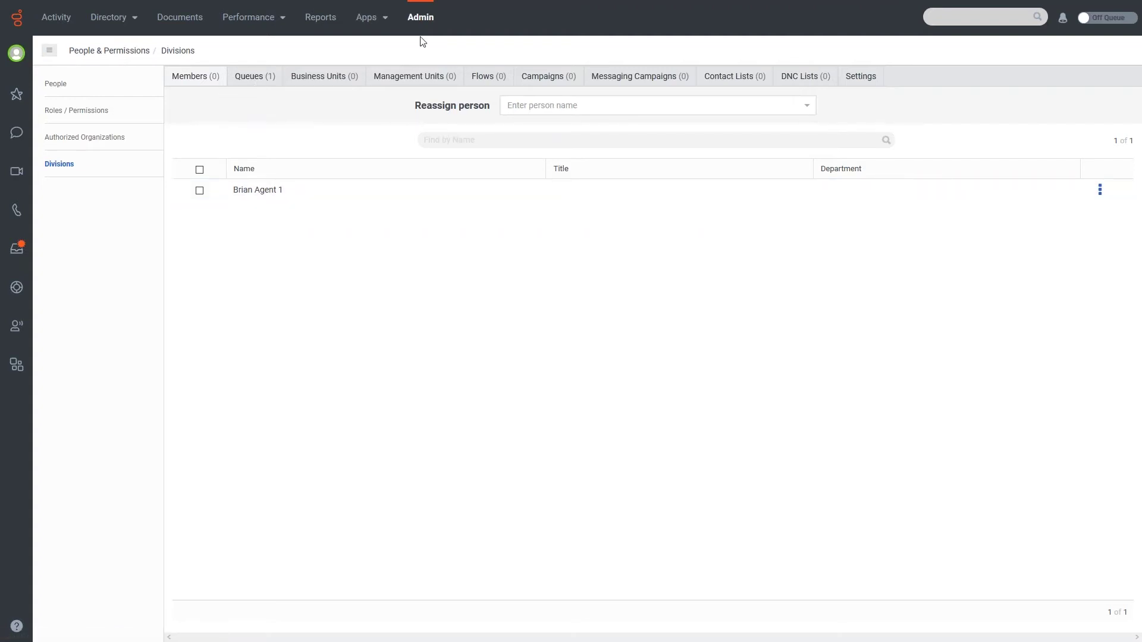
Open the first Brian agent's Division & Licenses tab from People to confirm Home.
click(54, 84)
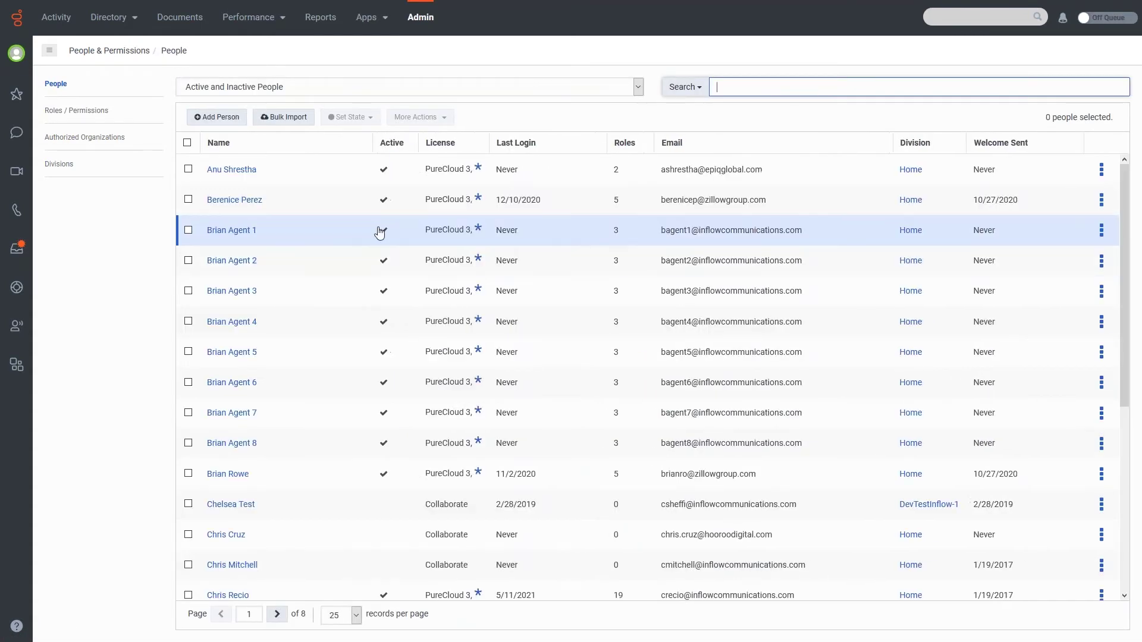
click(227, 244)
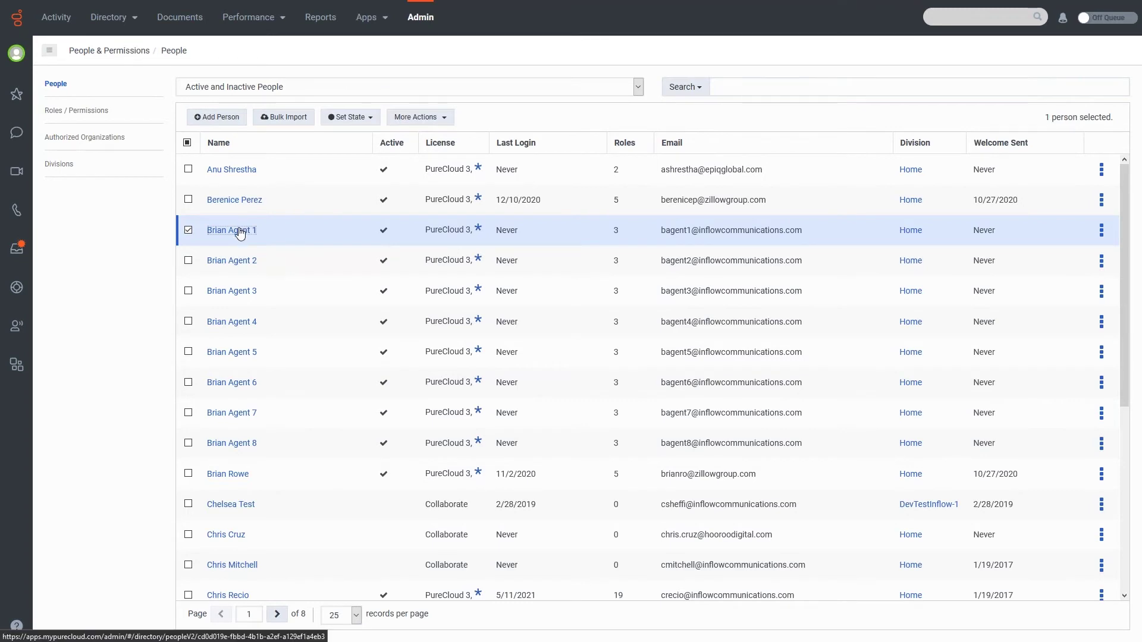
click(235, 230)
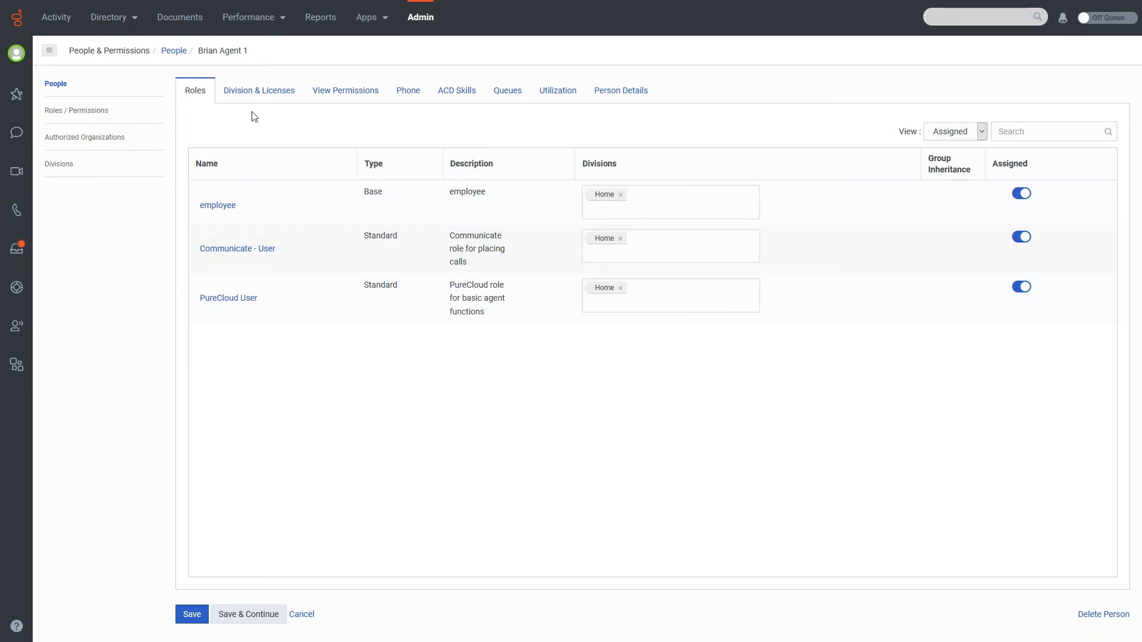
click(257, 93)
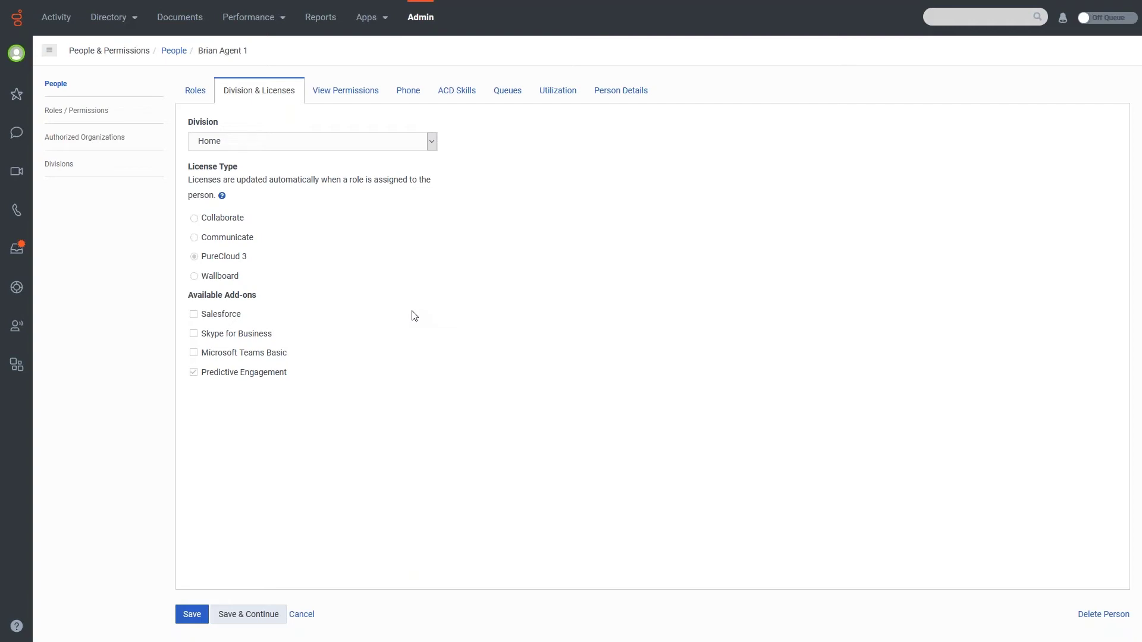
Set the agent's division to Webinar_Training and save.
click(433, 143)
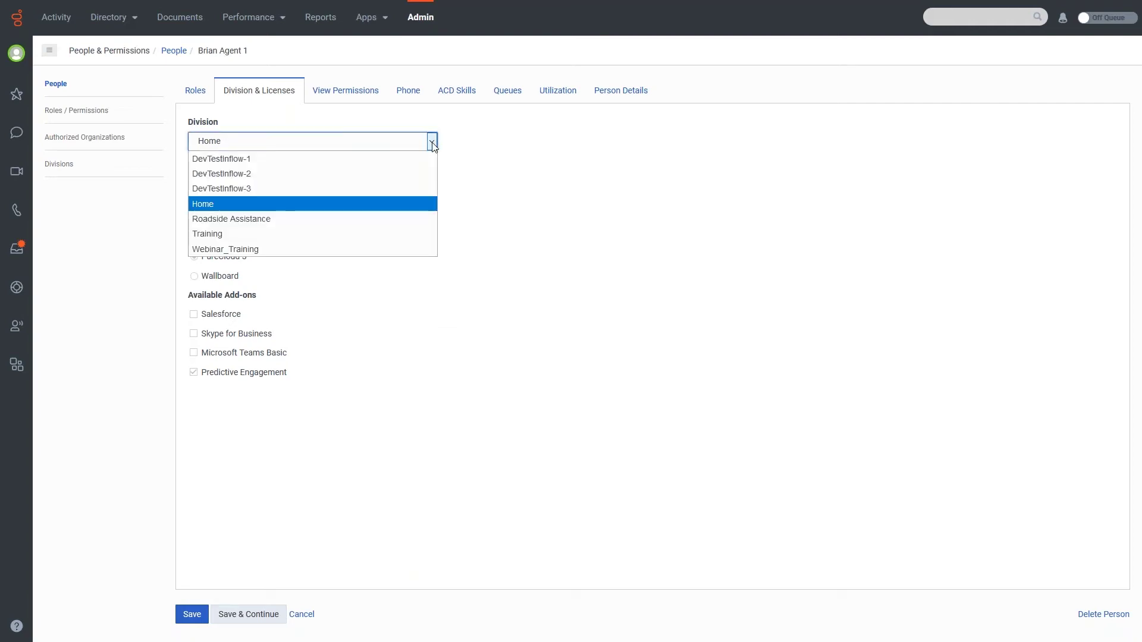
click(263, 249)
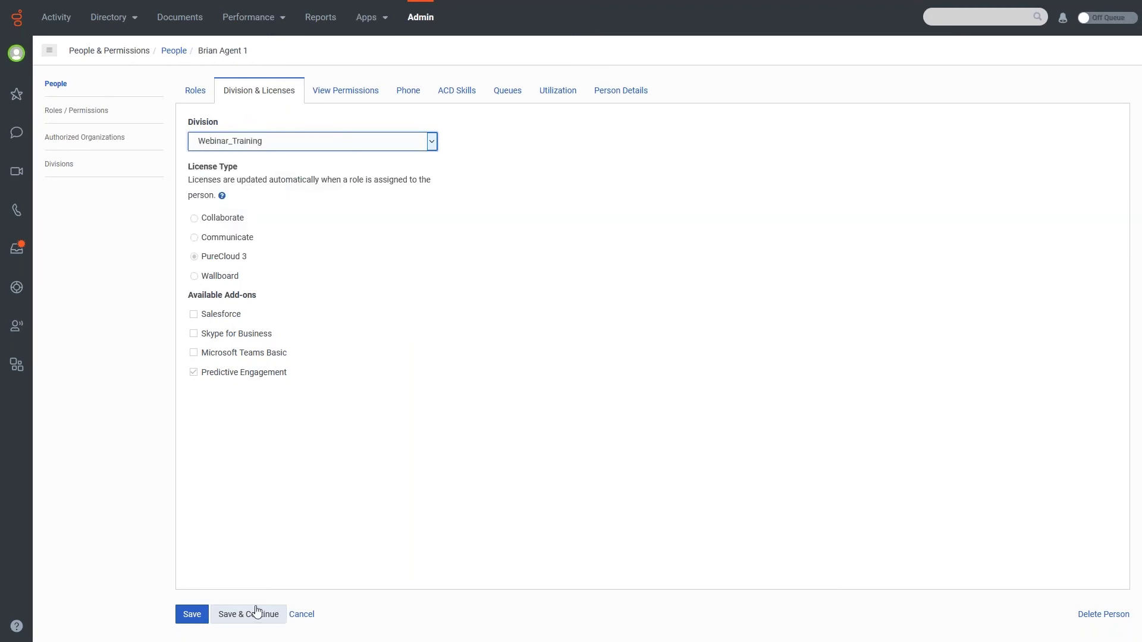
click(196, 615)
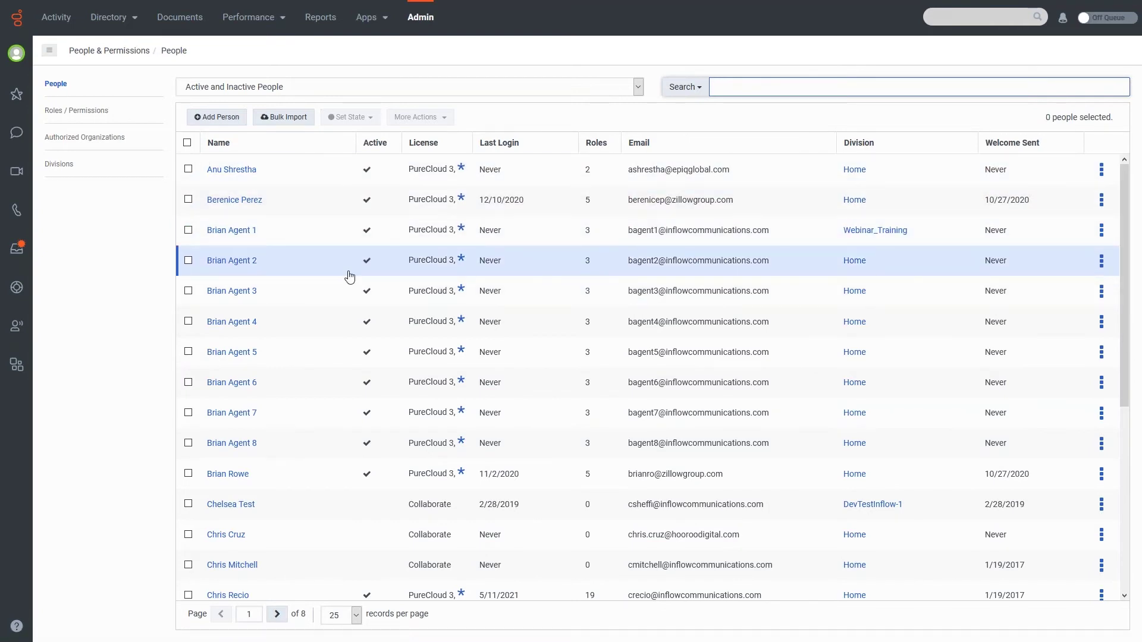
Open the first test agent's record showing employee, Communicate - User and PureCloud User roles in Home.
click(226, 232)
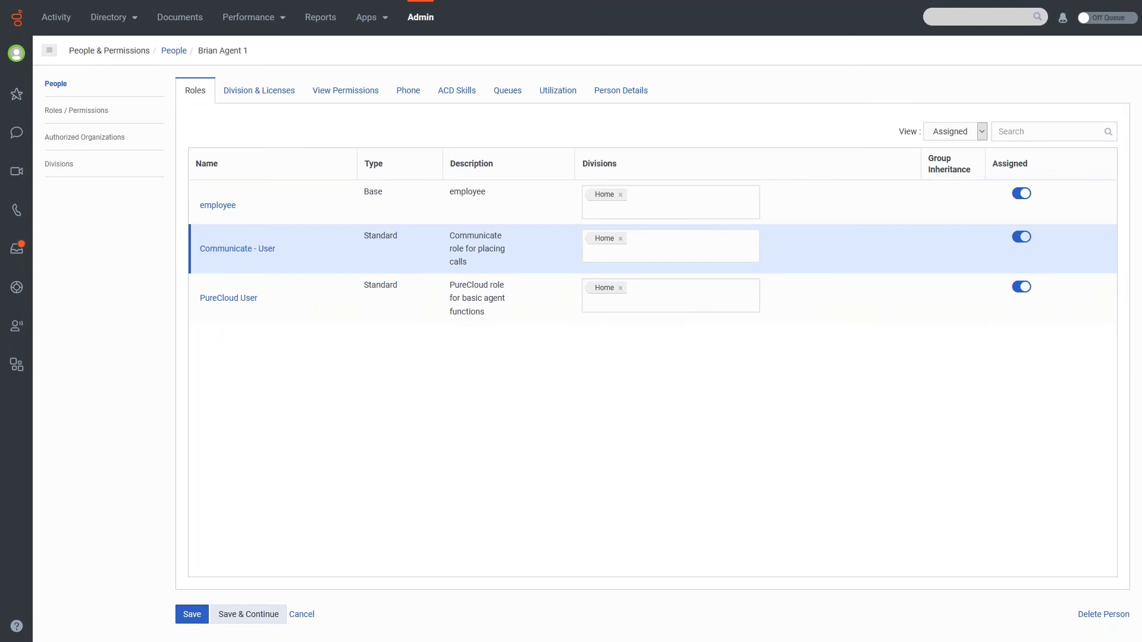
Search People for 'engineering' and open Engineering login's All Divisions roles.
click(56, 83)
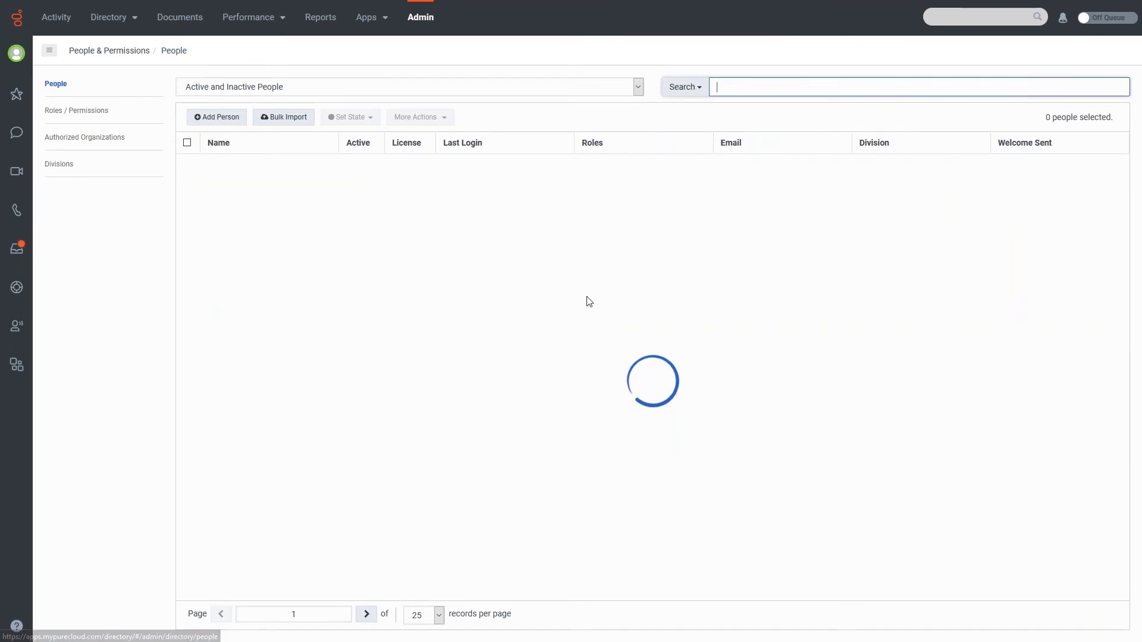
click(16, 53)
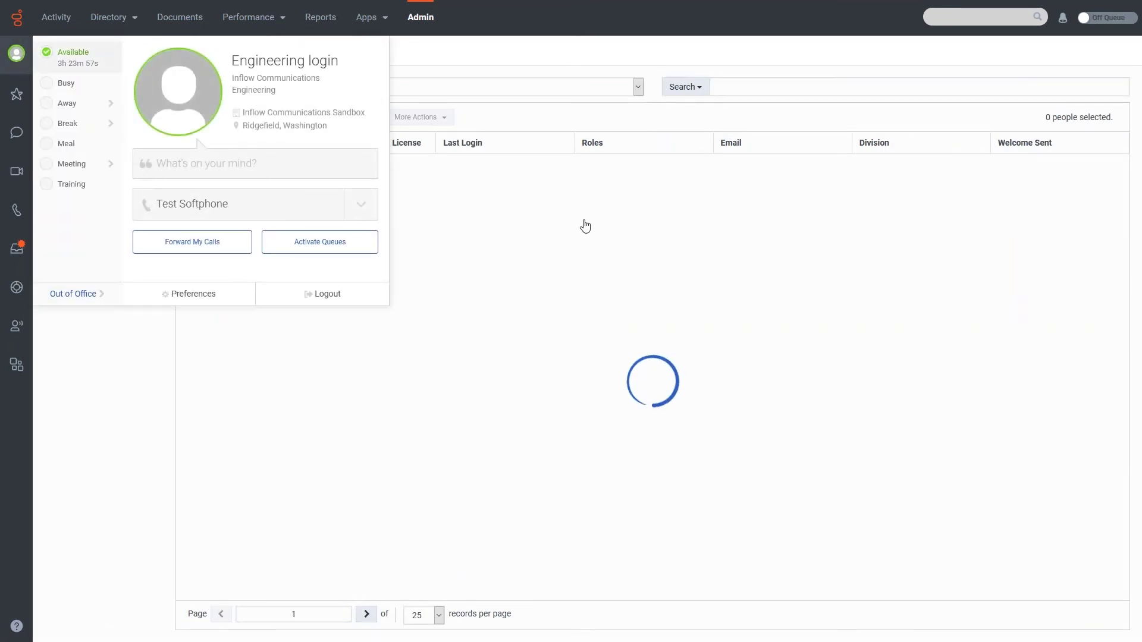
click(593, 87)
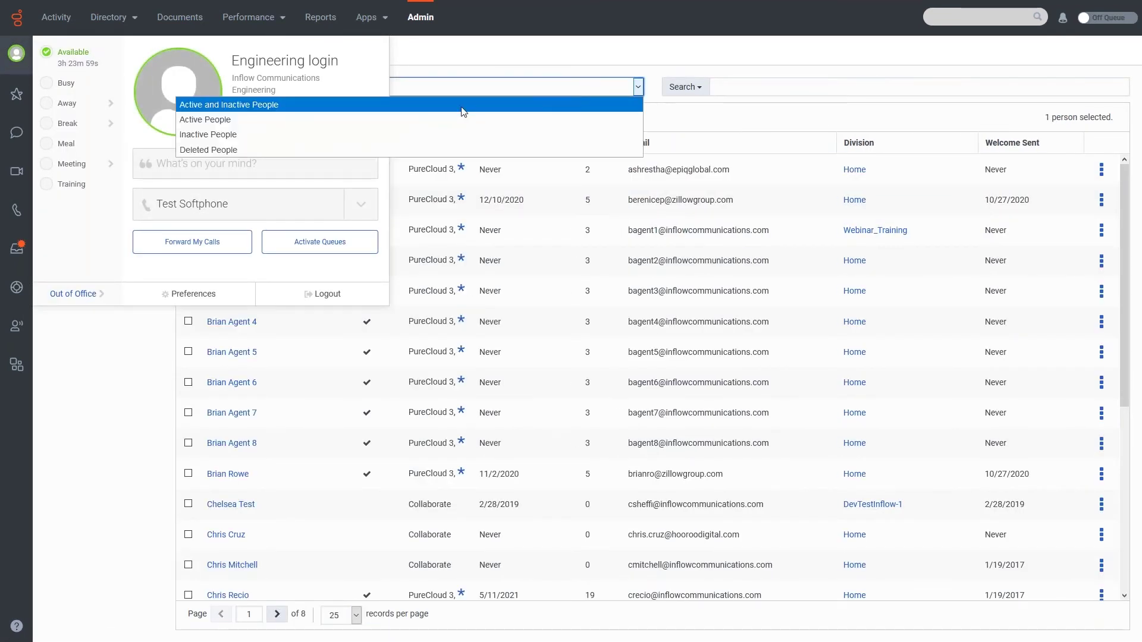
click(769, 83)
text(engine)
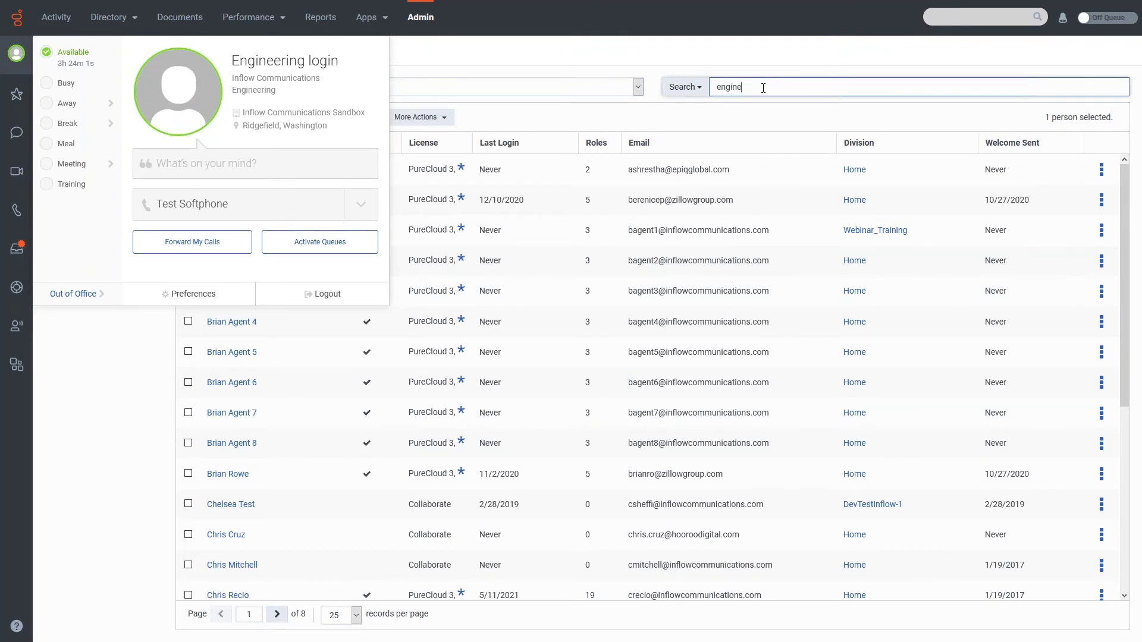
text(ering)
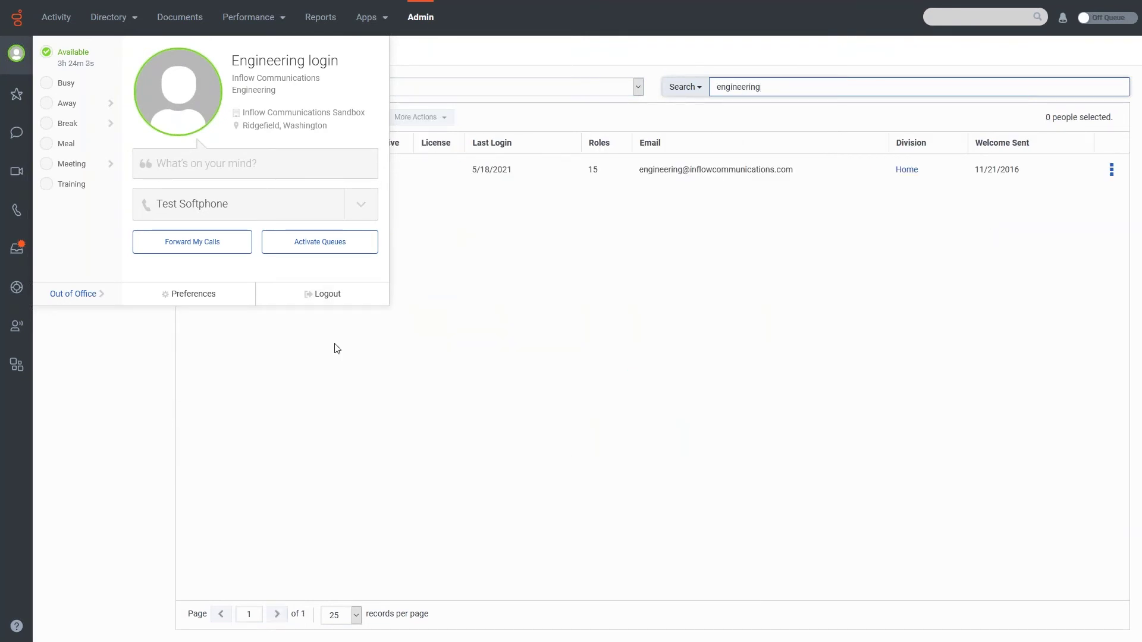
click(16, 55)
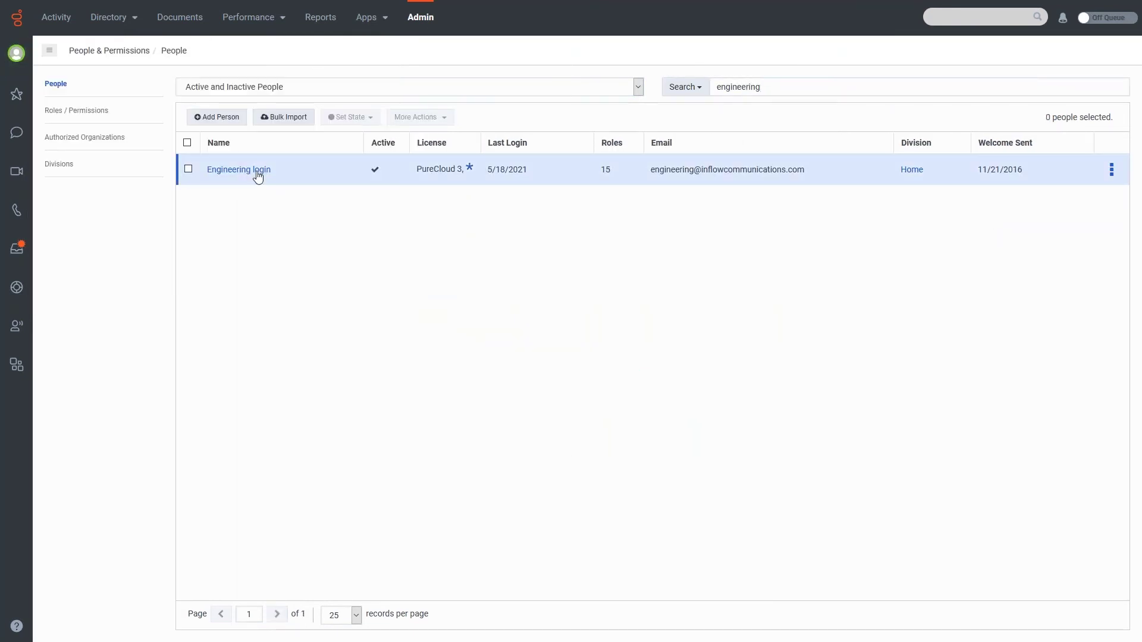
click(438, 276)
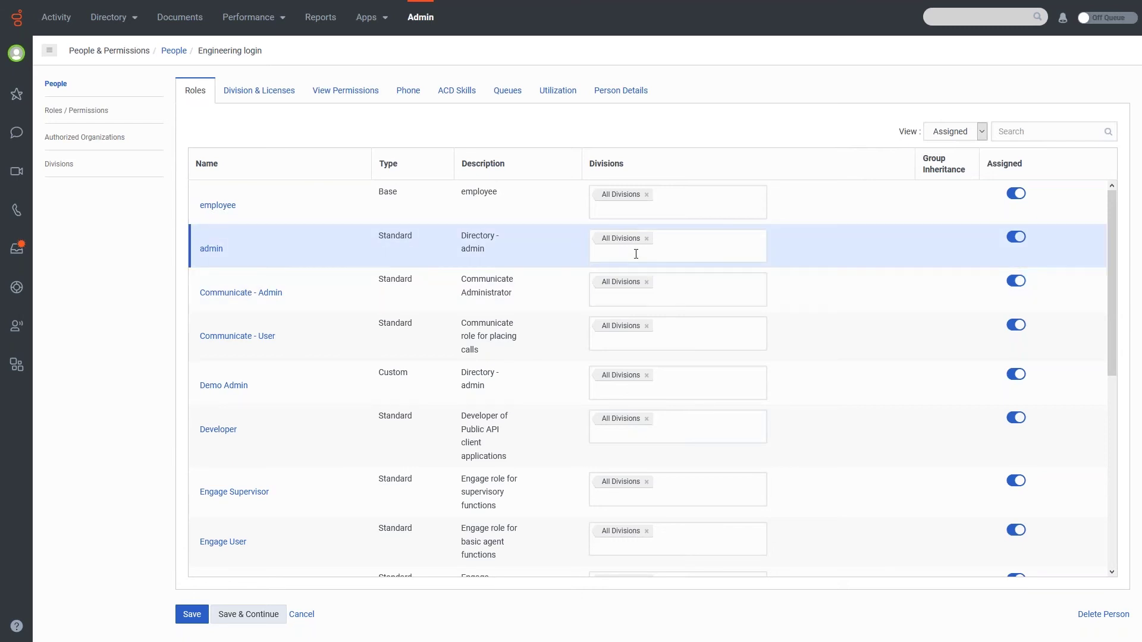
Limit the admin role to the seven divisions DevTestInflow-1 through Webinar_Training, clearing All future divisions.
click(636, 254)
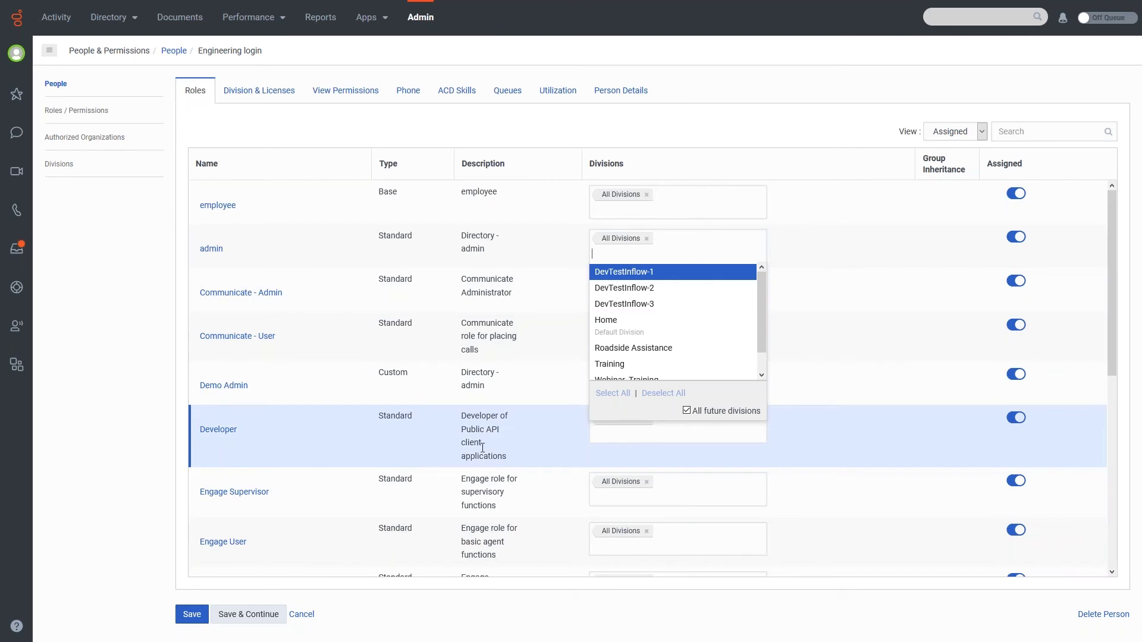
click(687, 411)
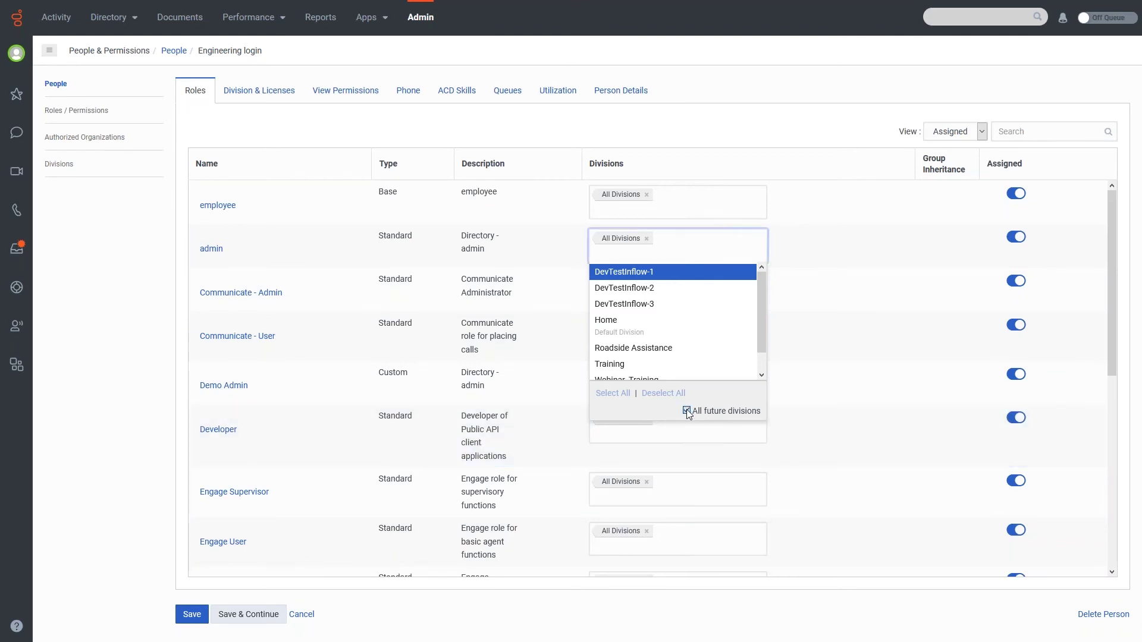
click(810, 119)
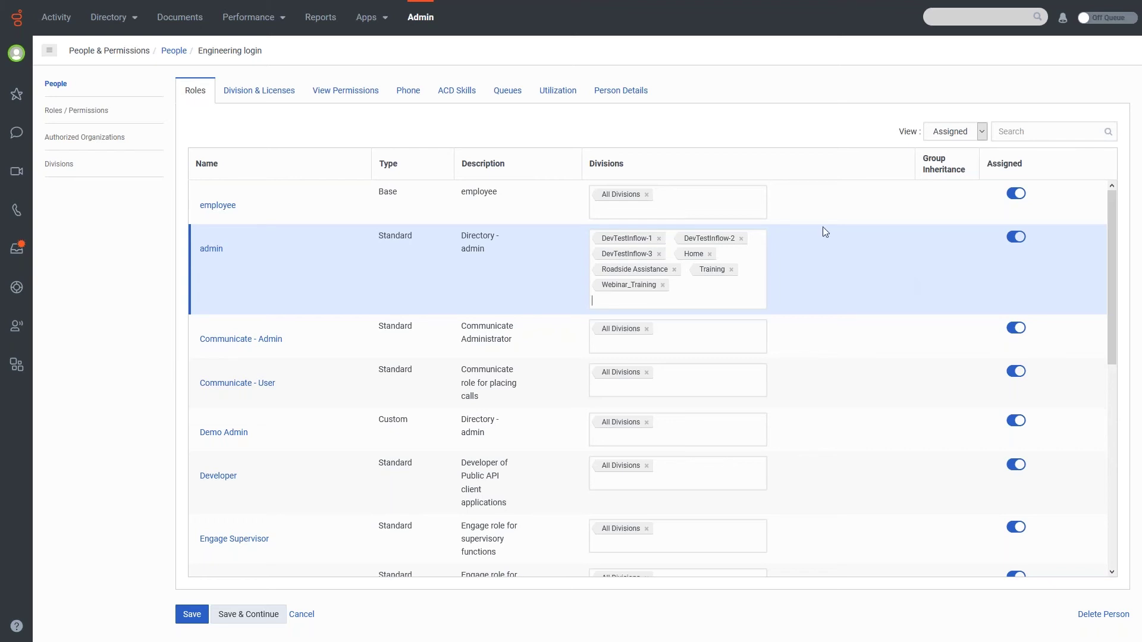
Delete the Webinar_Training tag from the admin role's Divisions box.
click(663, 285)
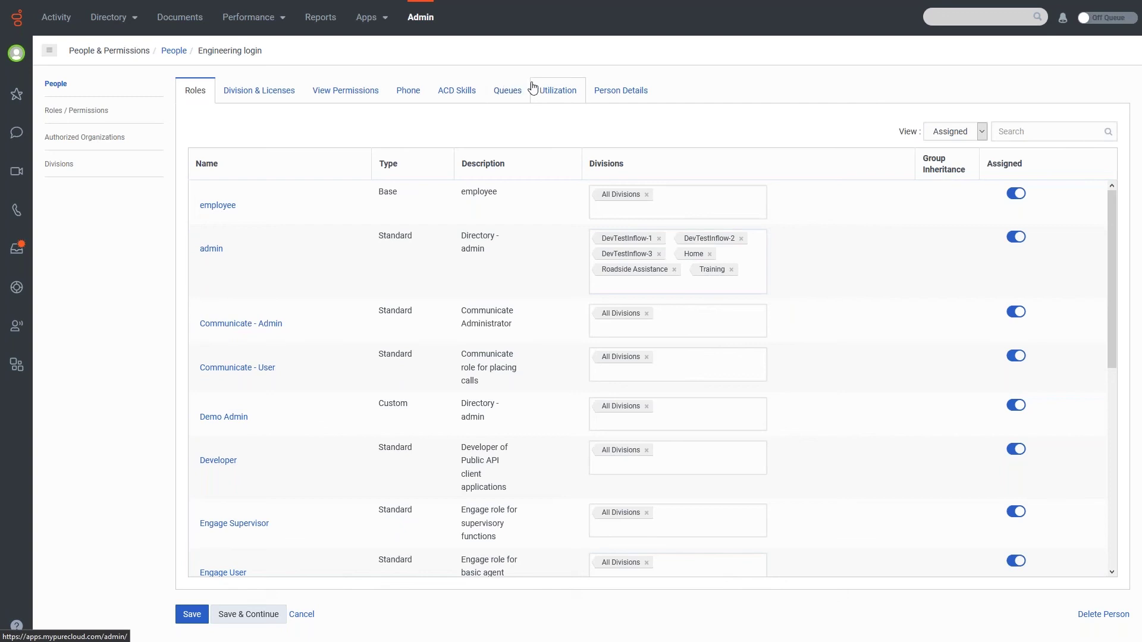
Find the Lab 4 Accounts Payable queue via Admin > Queues and expand its Division dropdown.
click(420, 17)
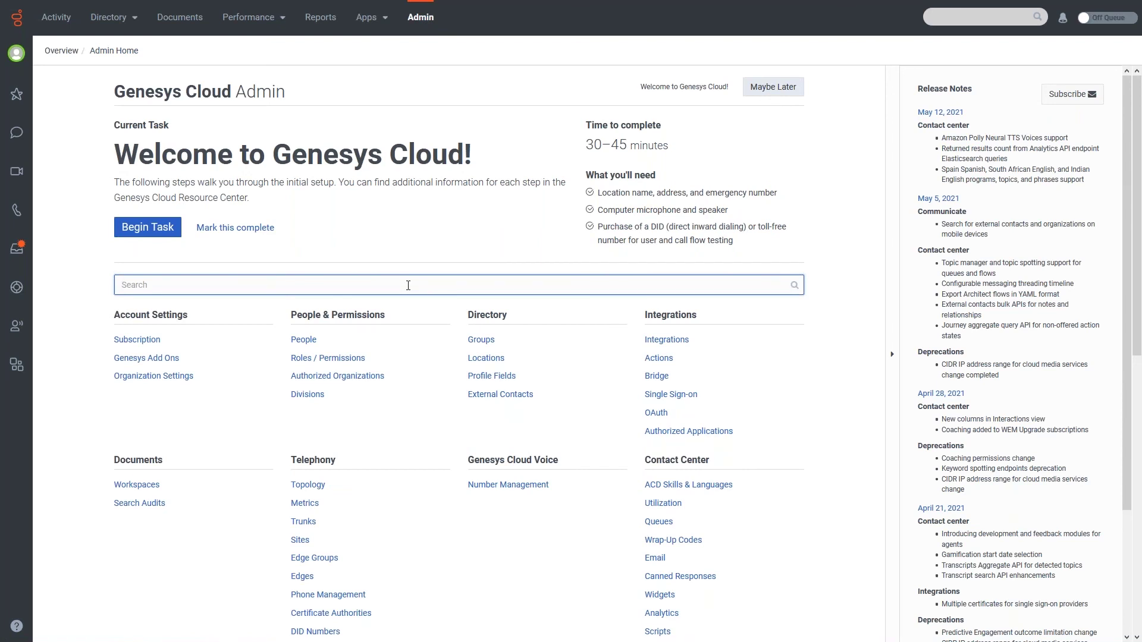
text(queue)
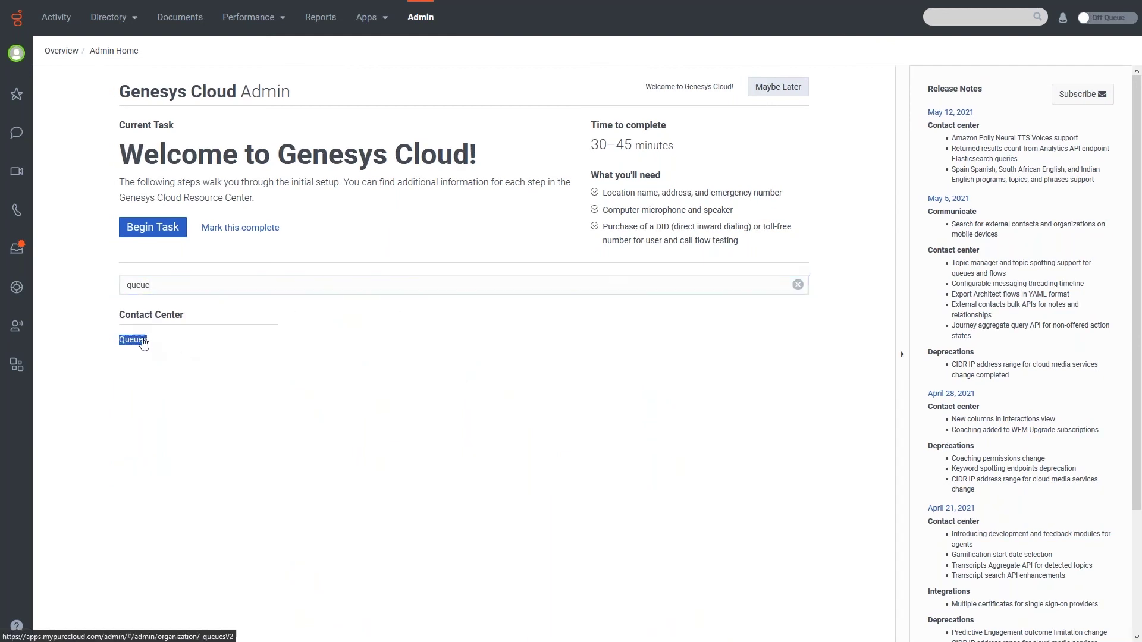
click(132, 340)
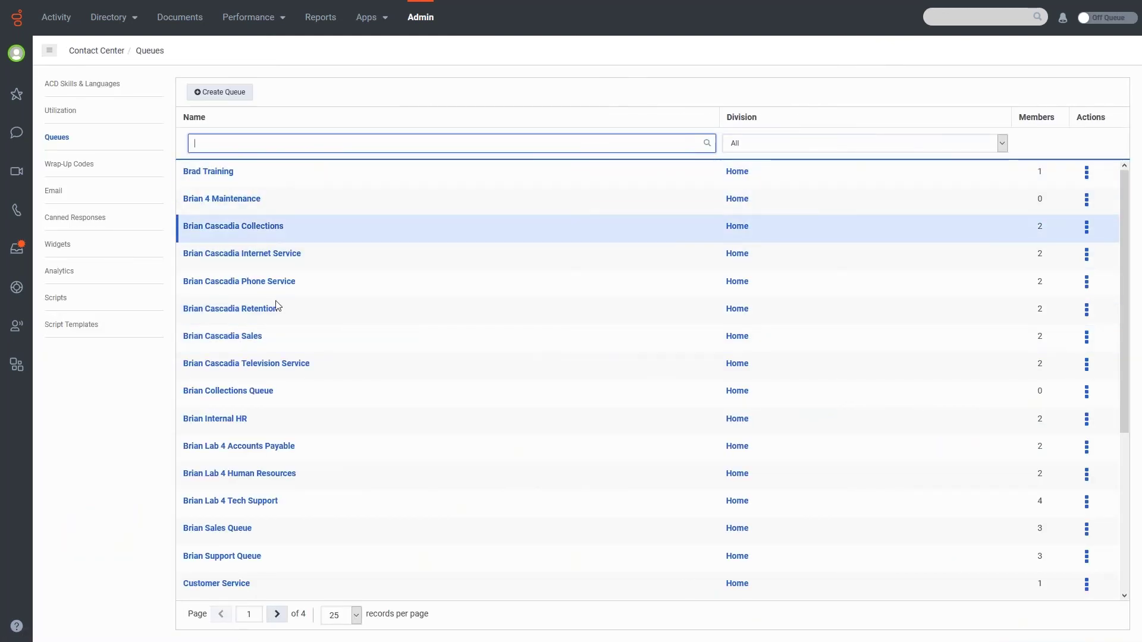
click(226, 447)
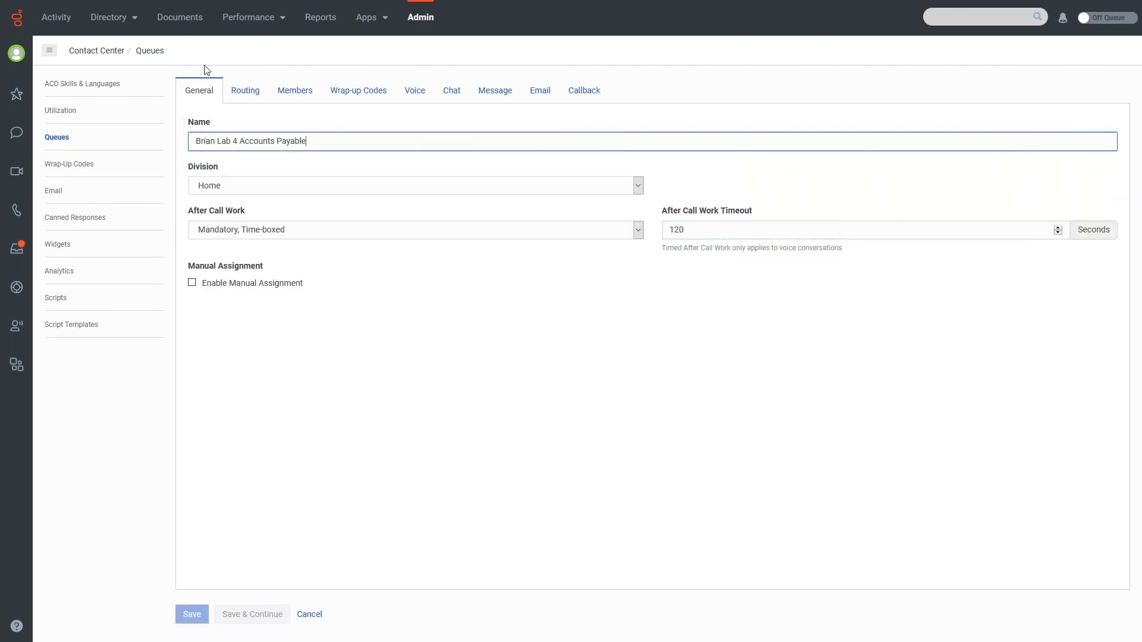
click(210, 187)
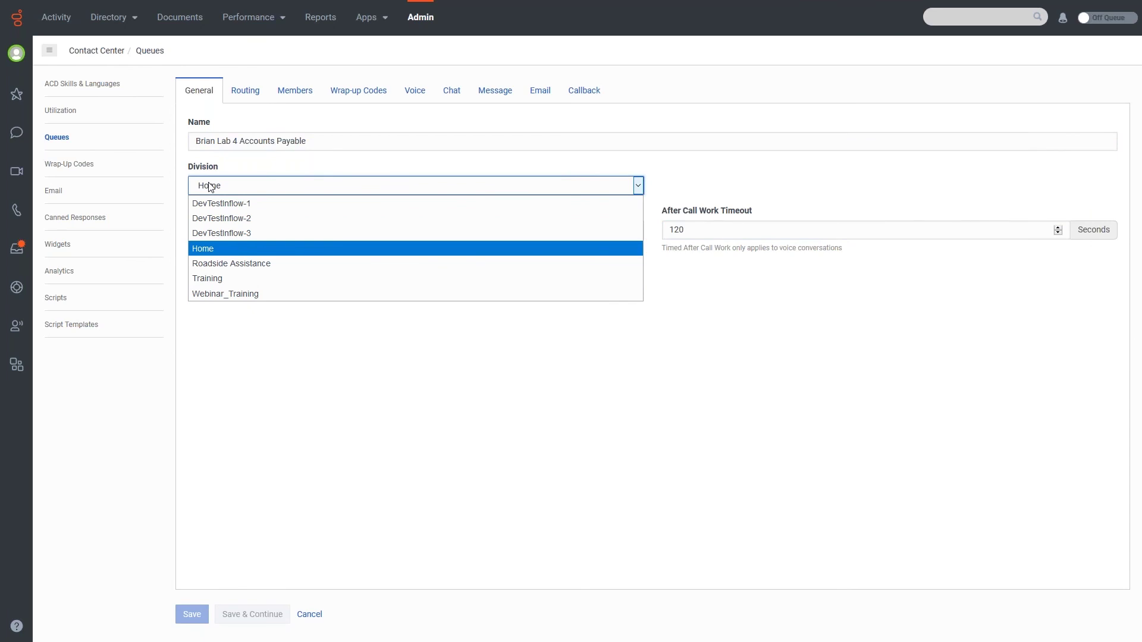